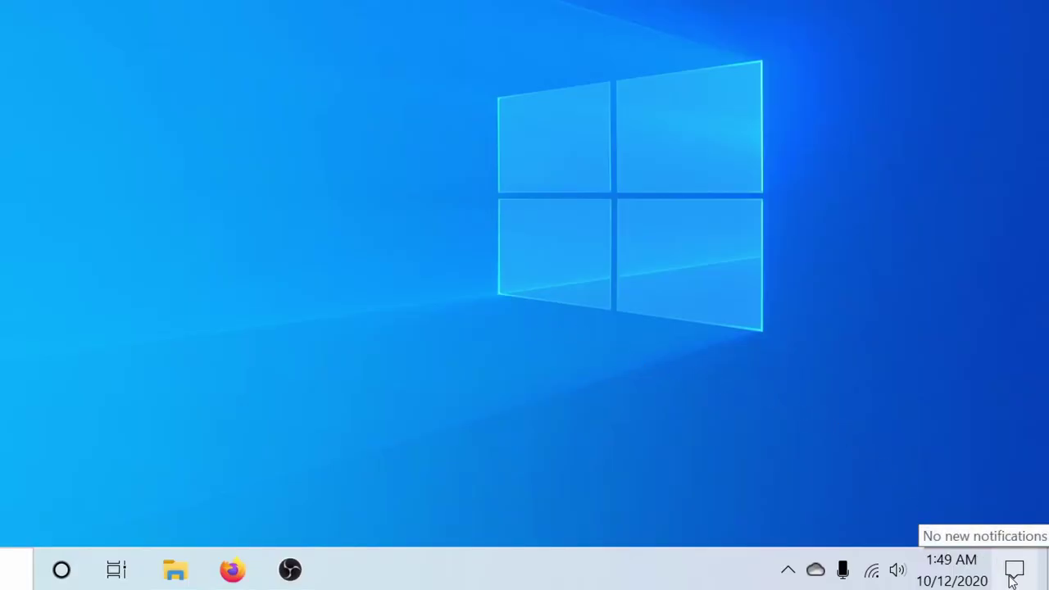
Examine the quick actions in editing mode to check that Screen snip is included, and finish editing
left_click(1015, 574)
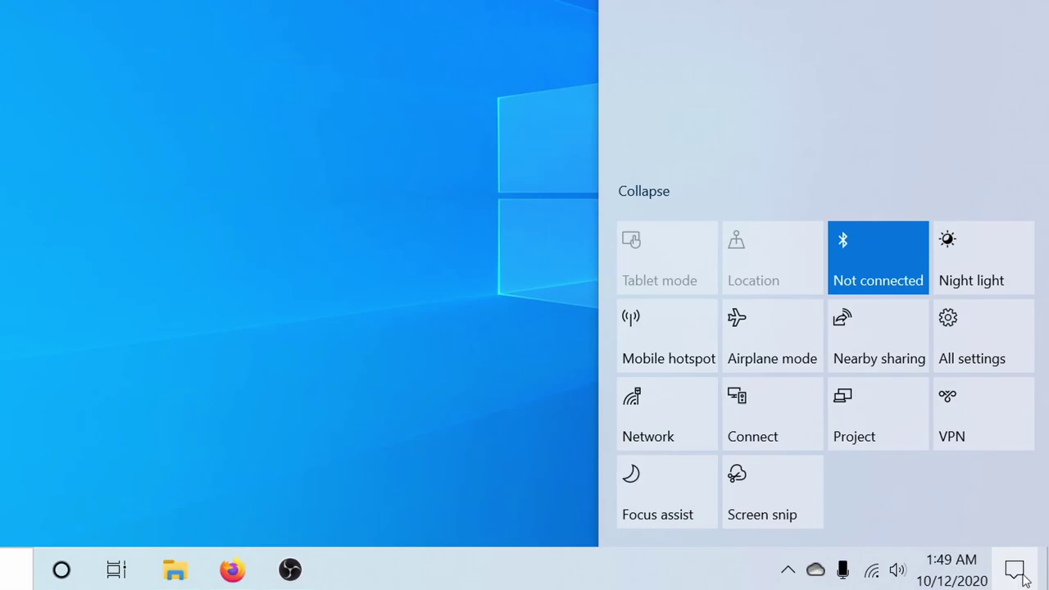
right_click(782, 496)
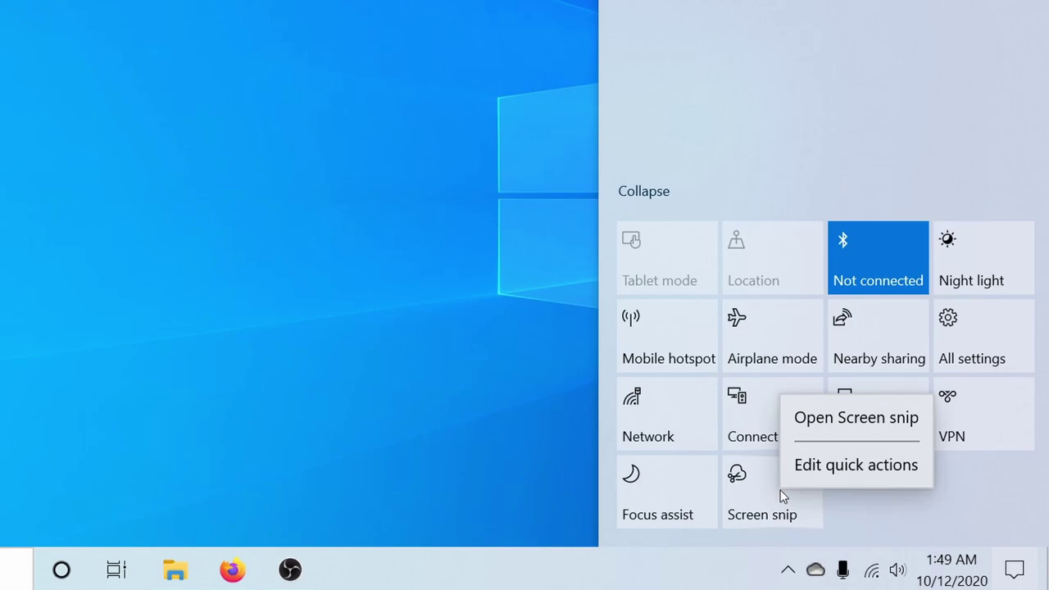
left_click(856, 465)
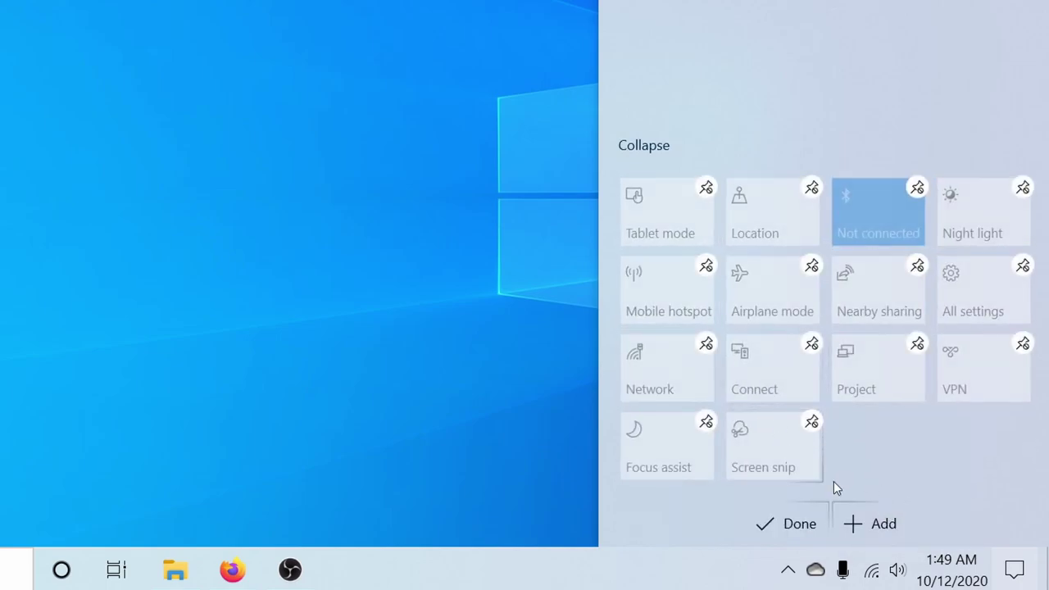
left_click(775, 525)
Capture a rectangular snip of the desktop wallpaper including the Windows logo and open it in Snip & Sketch
key("super+shift+s")
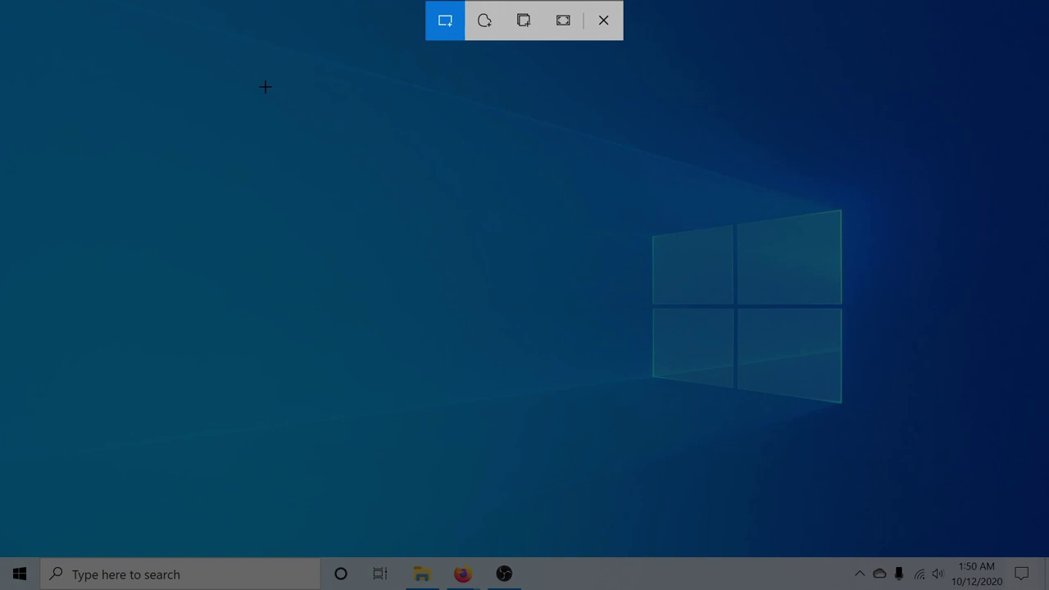
left_click_drag(265, 86, 850, 439)
left_click_drag(850, 439, 851, 439)
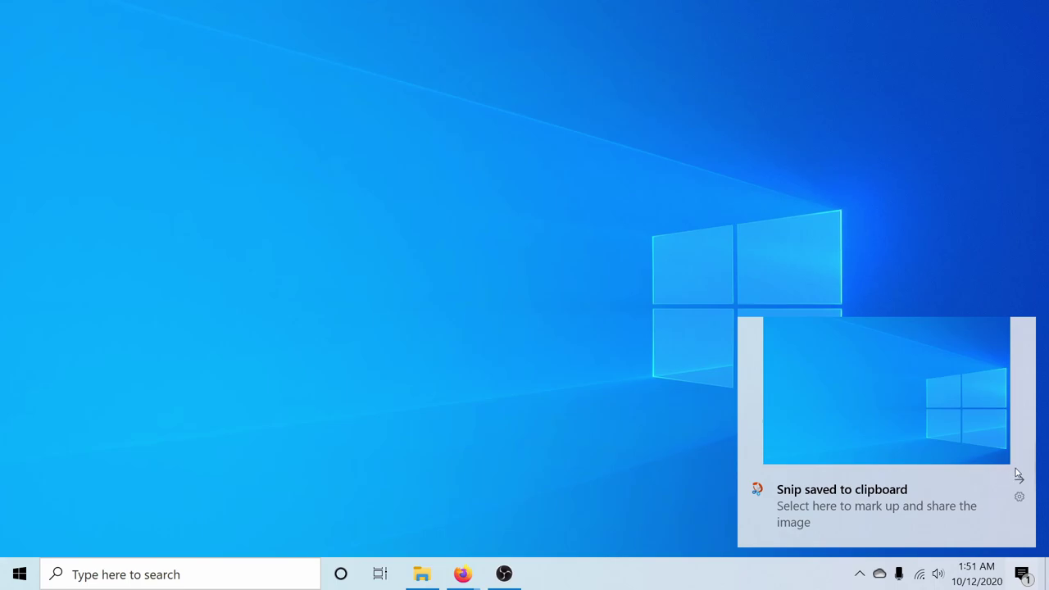
left_click(834, 378)
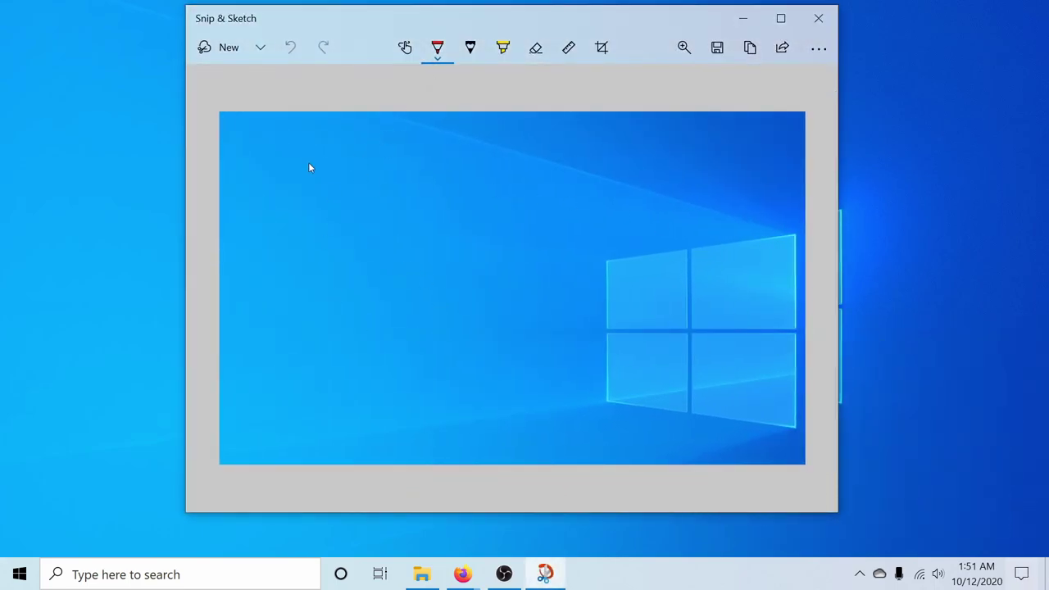
Handwrite the word "Edits" with the red ballpoint pen in the upper part of the snip
left_click_drag(308, 162, 384, 237)
left_click_drag(285, 193, 390, 191)
left_click_drag(282, 133, 402, 141)
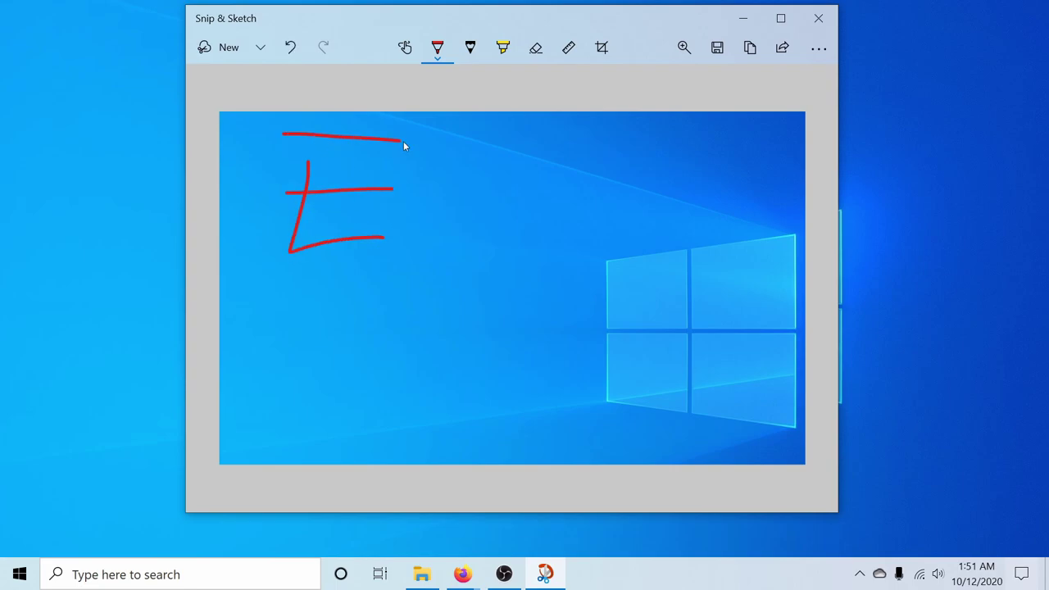
left_click_drag(418, 215, 436, 233)
left_click_drag(457, 182, 462, 232)
left_click(450, 166)
left_click_drag(497, 145, 516, 245)
left_click_drag(493, 217, 544, 205)
left_click_drag(566, 200, 572, 244)
left_click(717, 47)
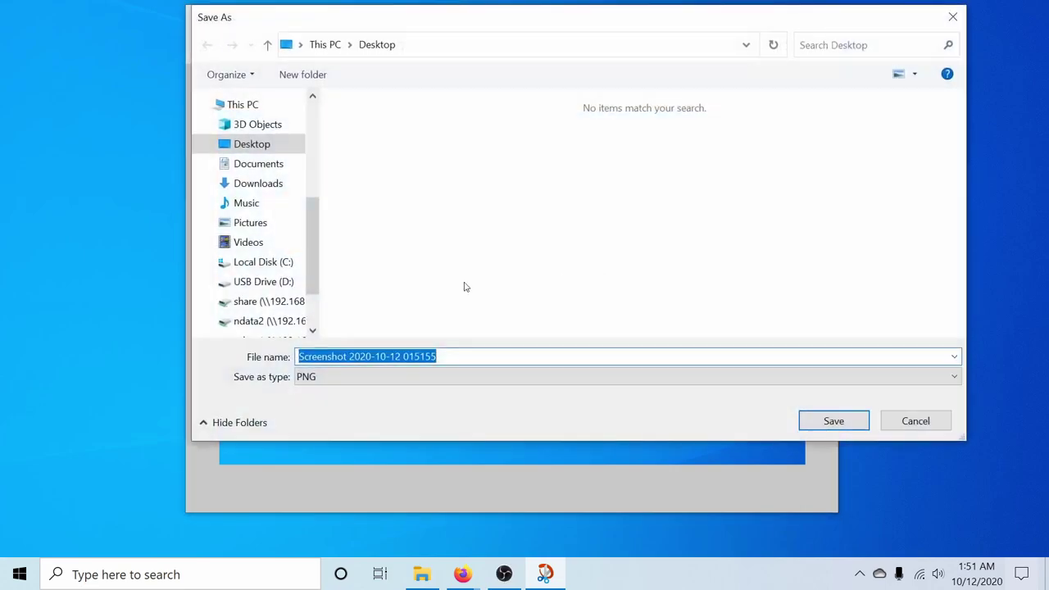
left_click(835, 422)
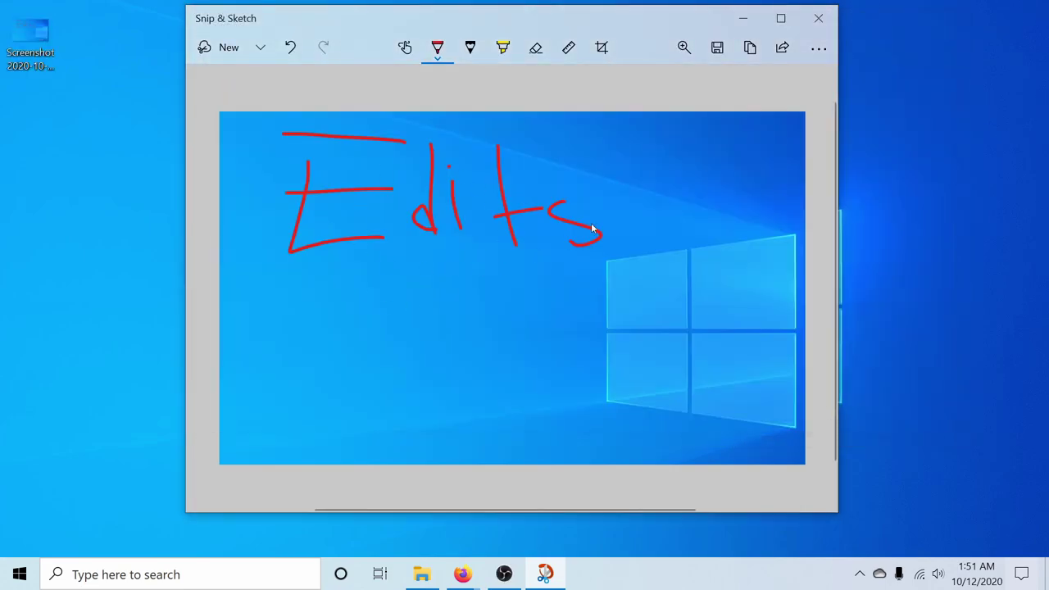
key("alt+F4")
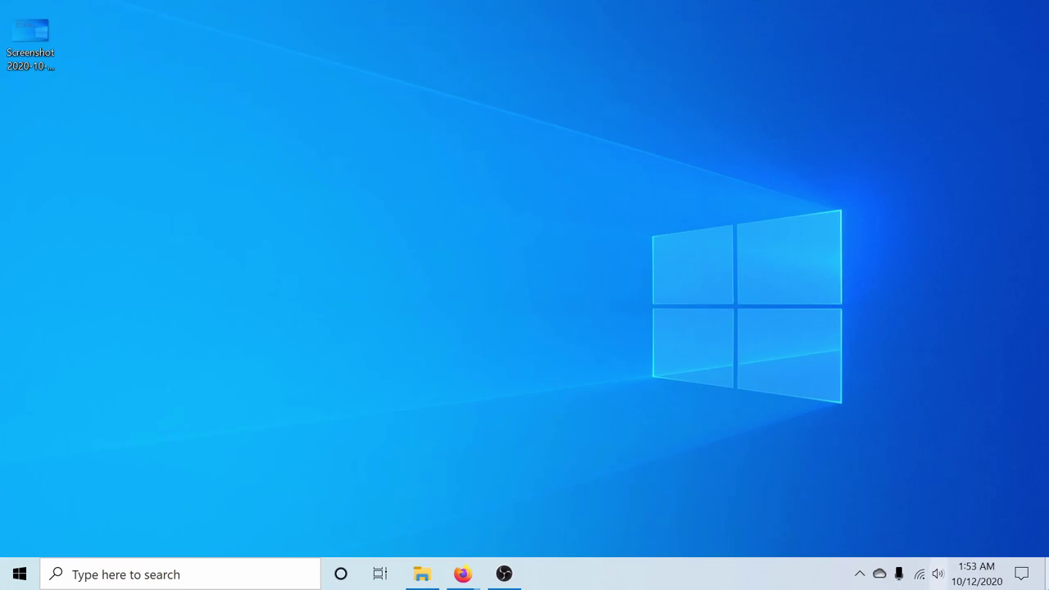
Capture a wide rectangle of the desktop with the Screen snip quick action and upload it to the #win-test Discord channel
left_click(1022, 575)
left_click(853, 522)
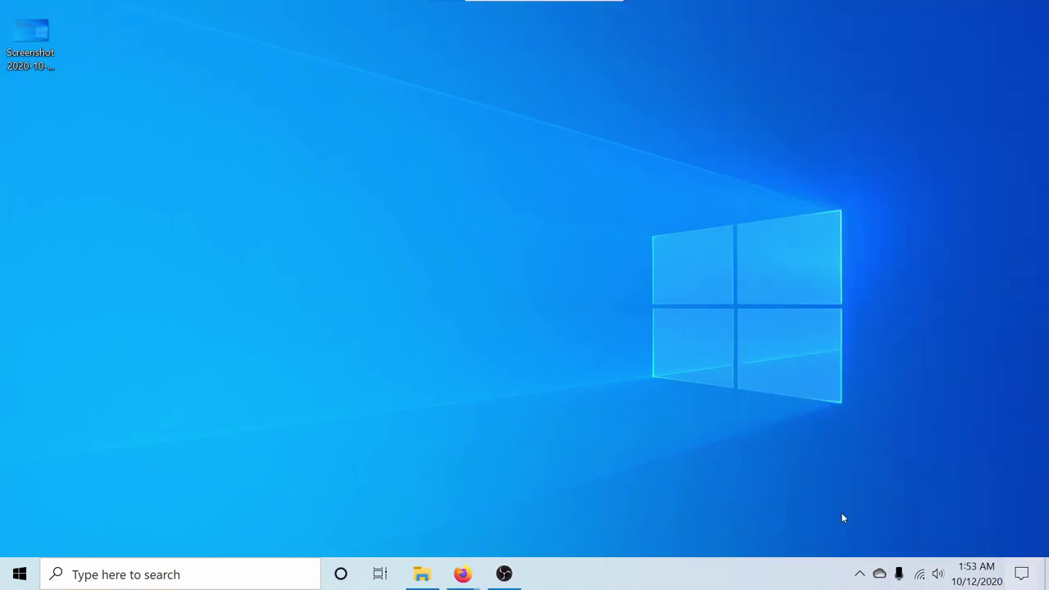
left_click_drag(277, 142, 881, 474)
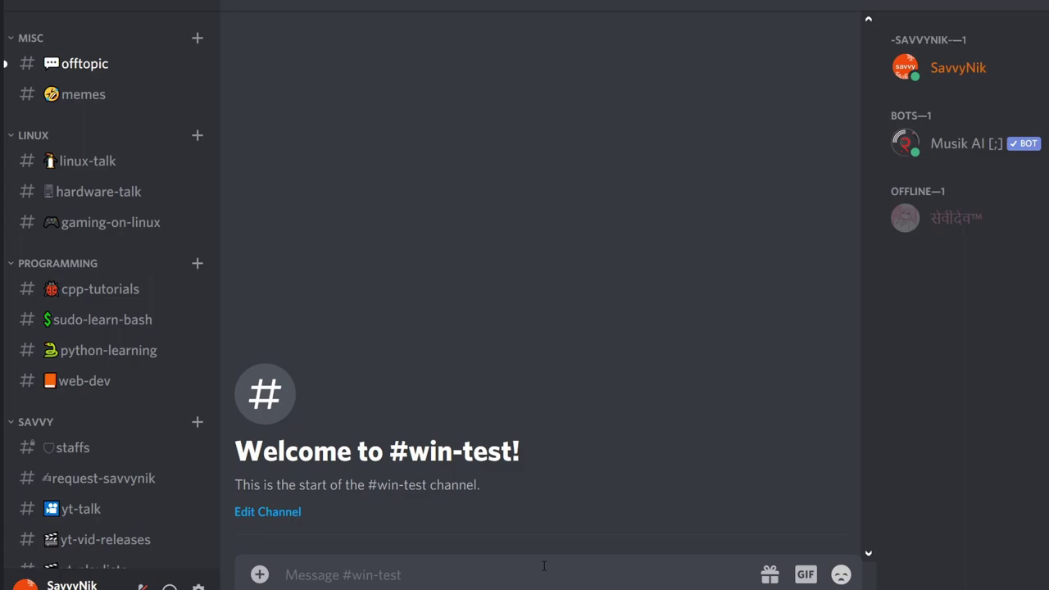
key("ctrl+v")
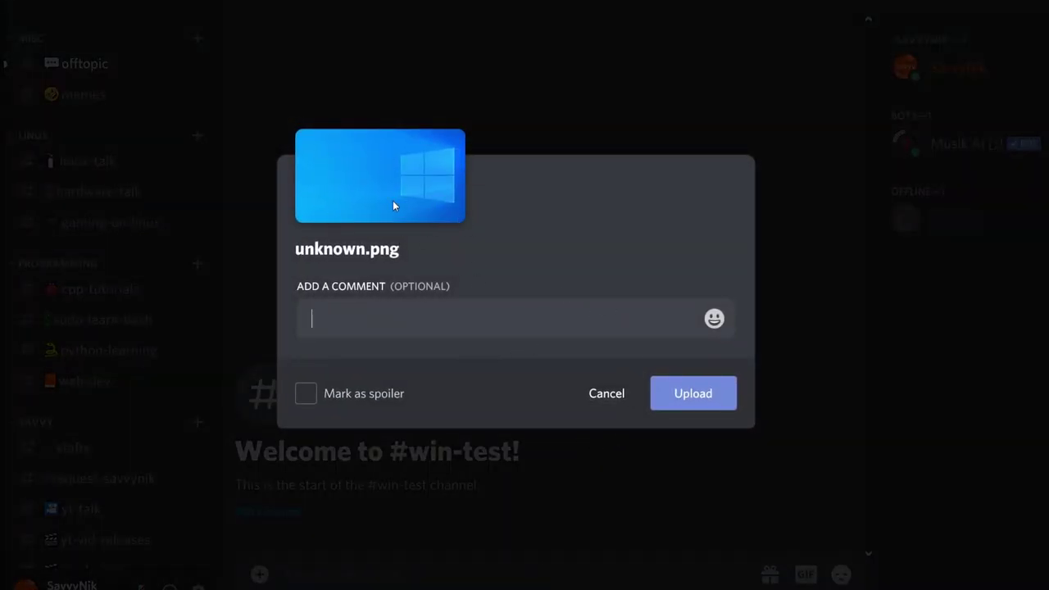
left_click(694, 393)
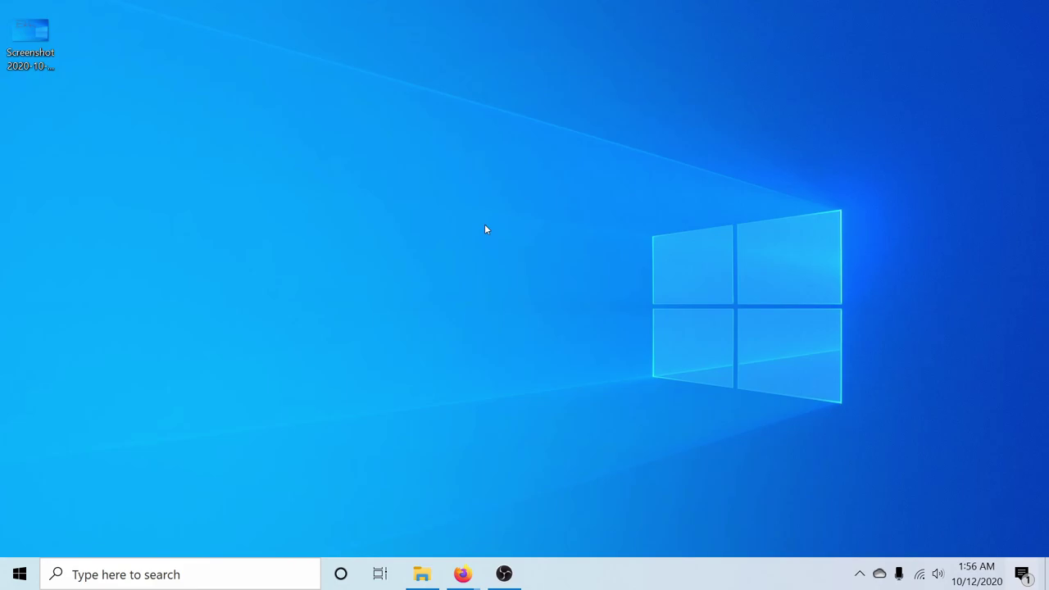
Snip a tall rectangle from the plain blue left part of the wallpaper and upload it to the #win-test Discord channel
key("super+shift+s")
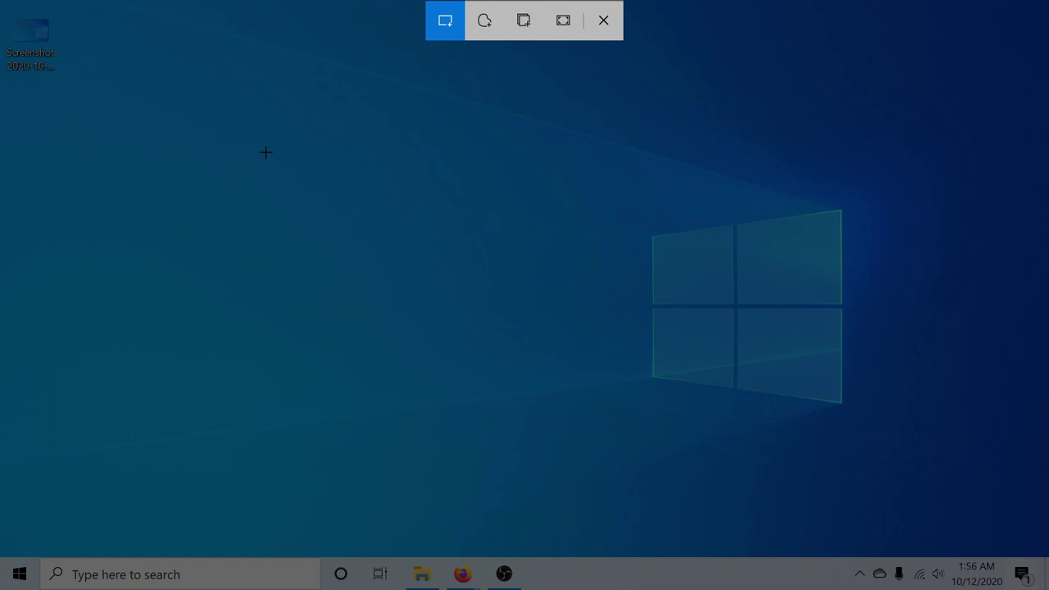
left_click_drag(298, 57, 32, 461)
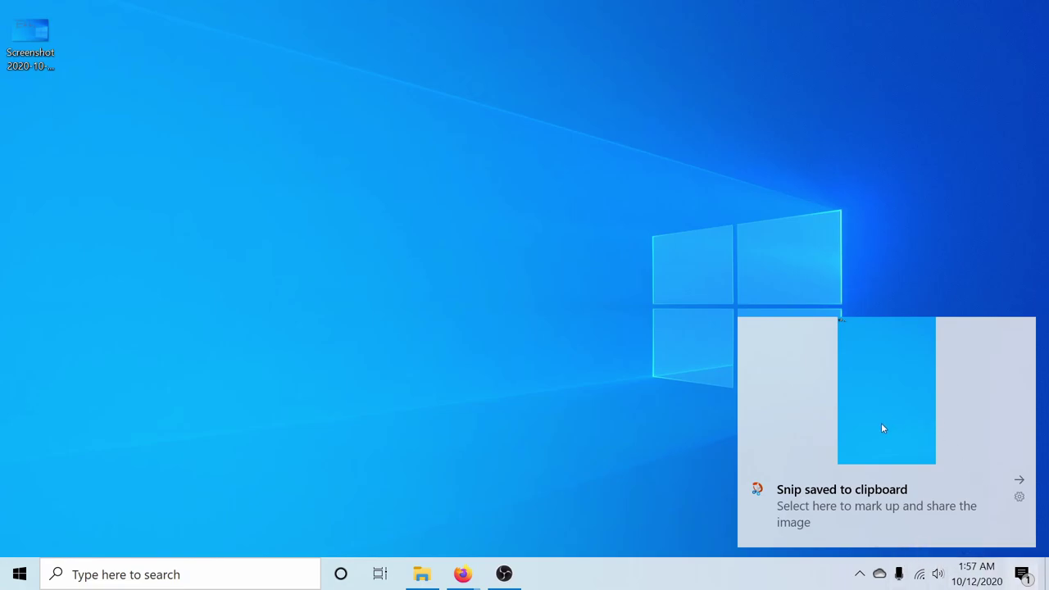
key("super+a")
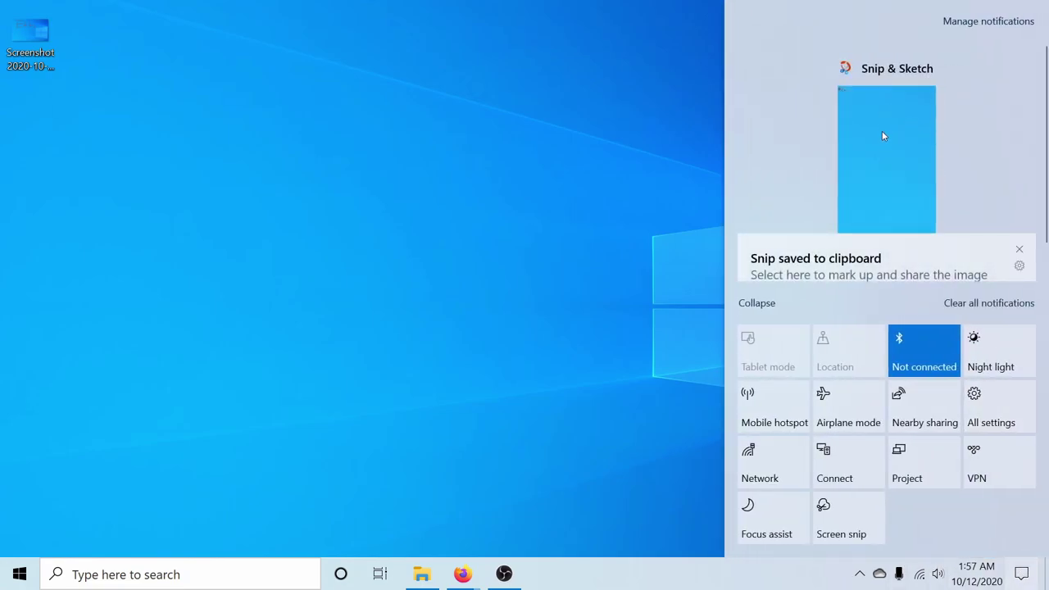
left_click(529, 168)
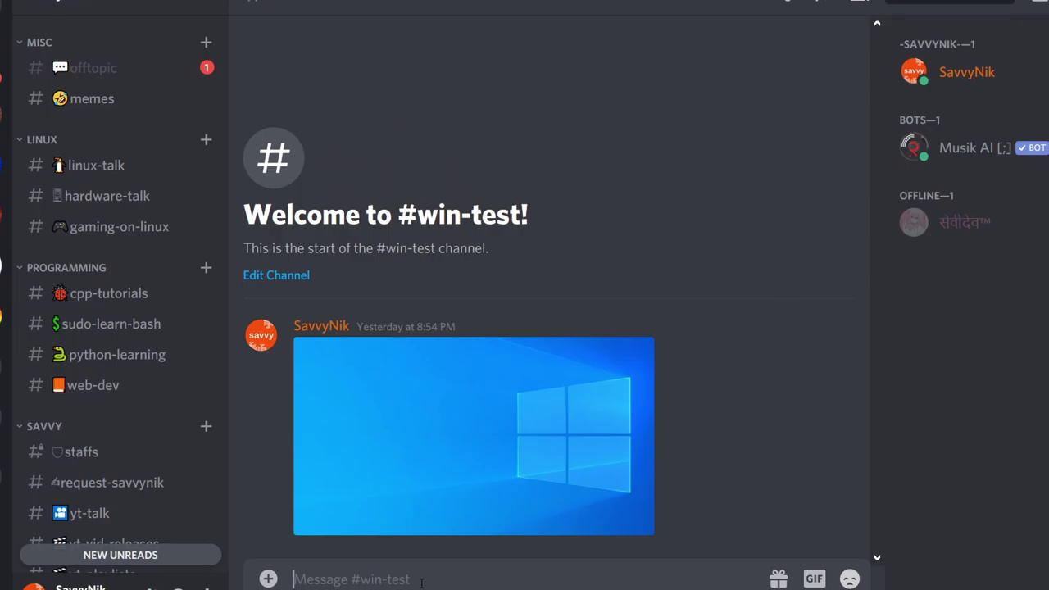
key("ctrl+v")
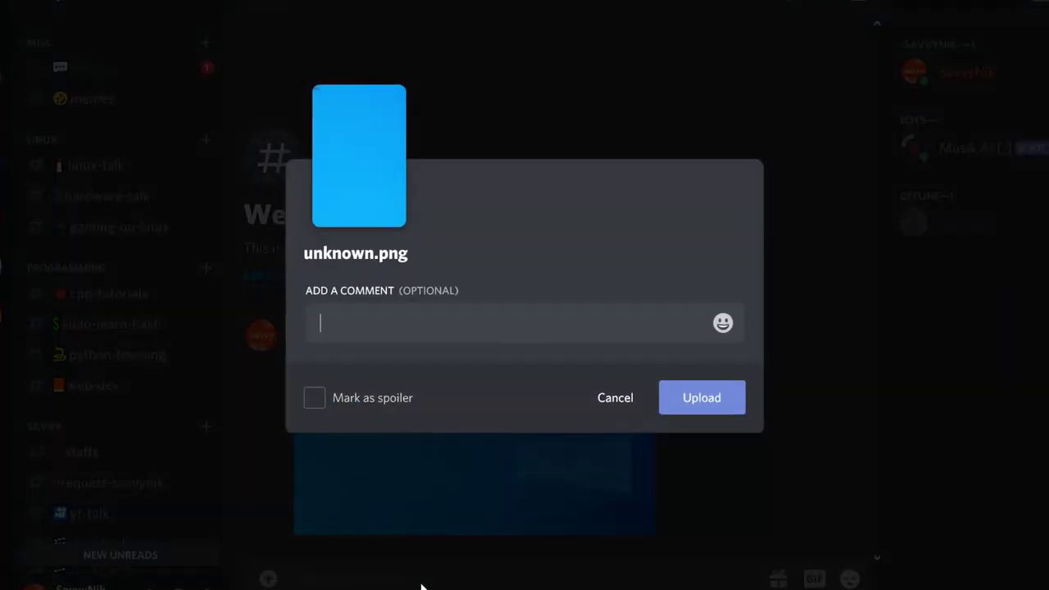
left_click(714, 398)
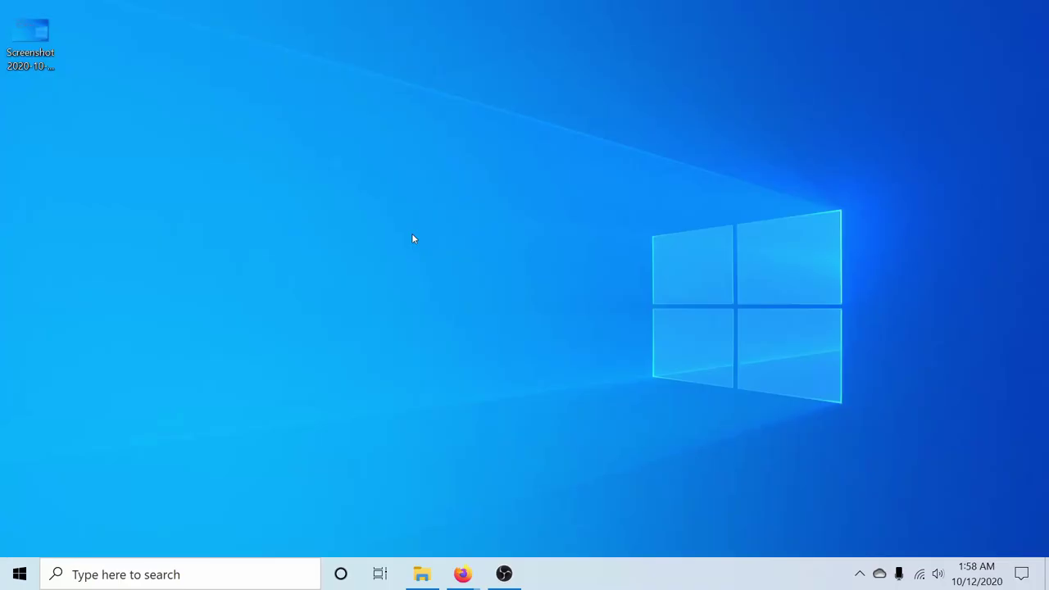
Snip a tall rectangle around the Windows logo and draw a yellow highlighter zigzag across its upper part in Snip & Sketch
key("super+shift+s")
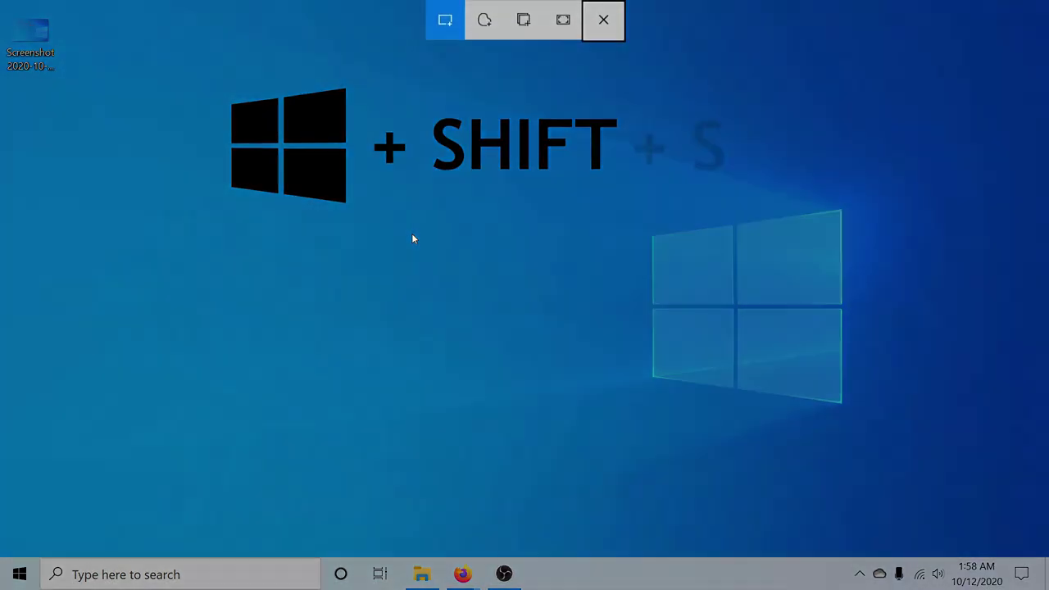
left_click_drag(902, 74, 608, 490)
left_click(902, 397)
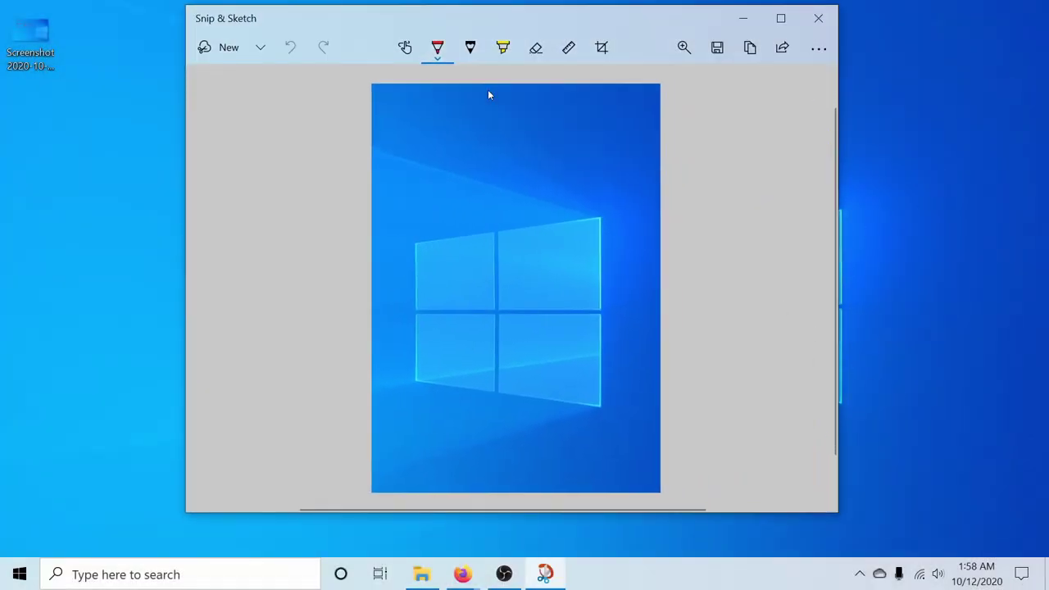
left_click(503, 47)
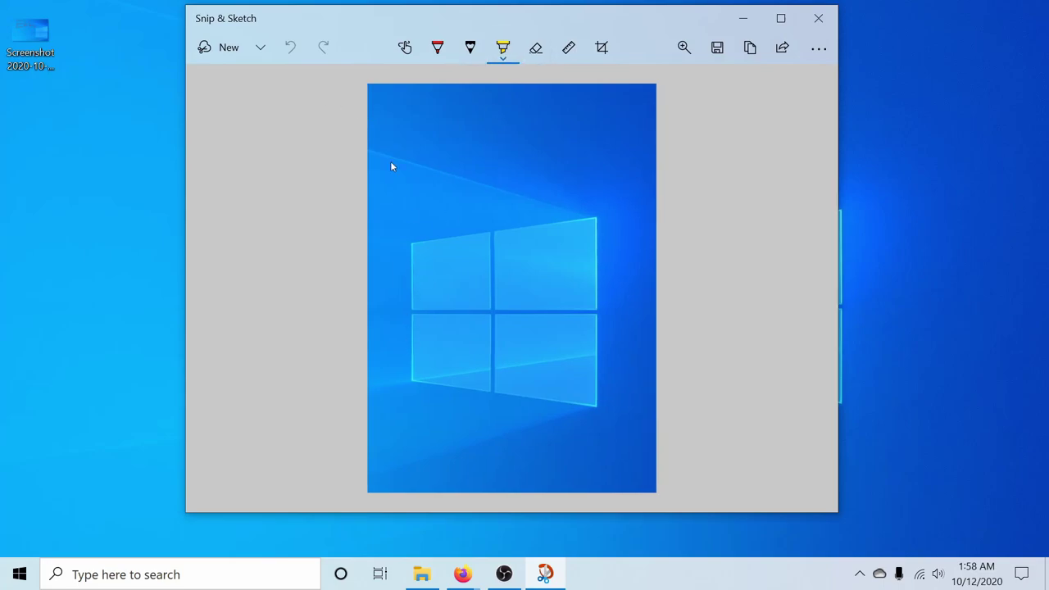
mouse_move(391, 165)
left_mouse_down()
mouse_move(539, 221)
mouse_move(620, 236)
left_mouse_up()
Save the highlighted snip to the desktop under the name screenshot and close Snip & Sketch
key("ctrl+s")
type("screenshot")
key("Return")
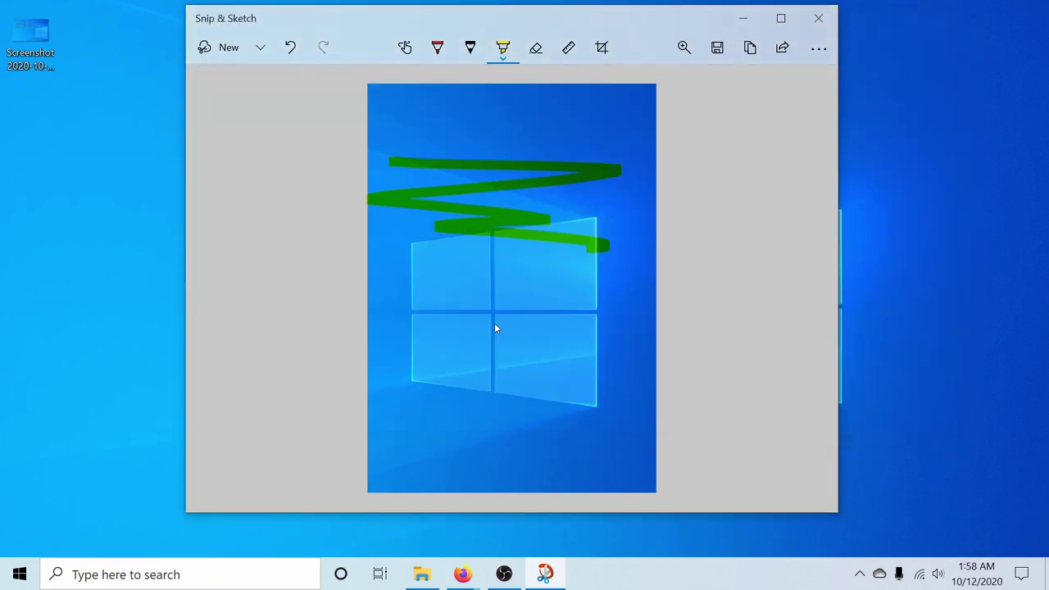
left_click(38, 111)
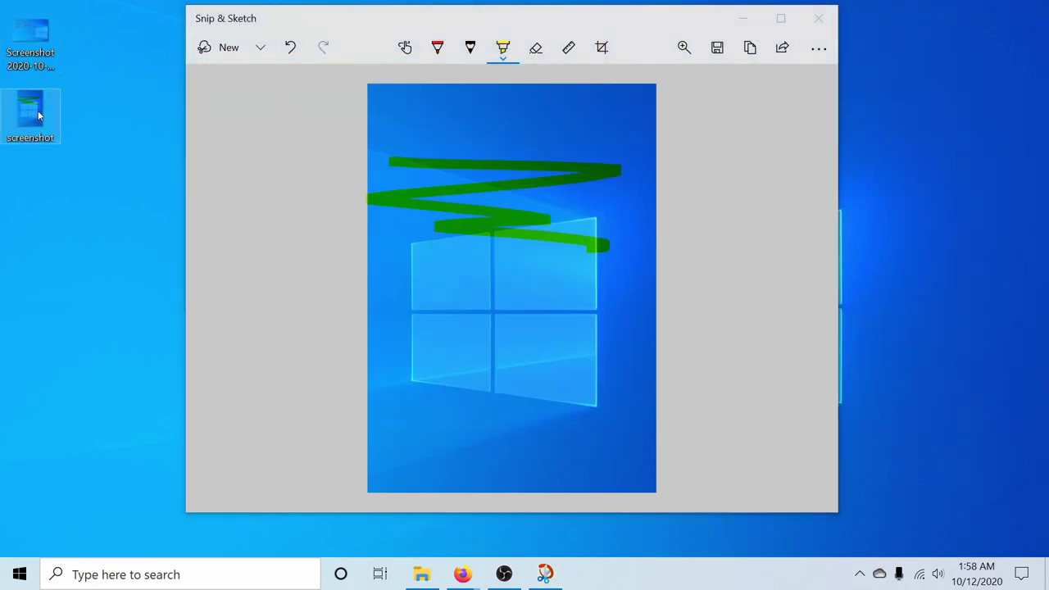
left_click(818, 18)
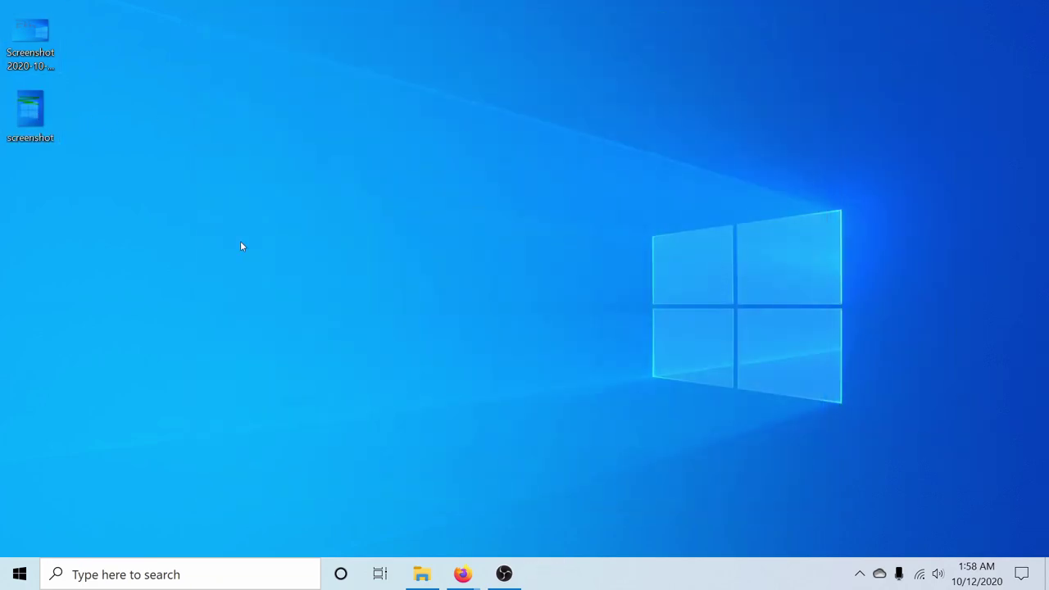